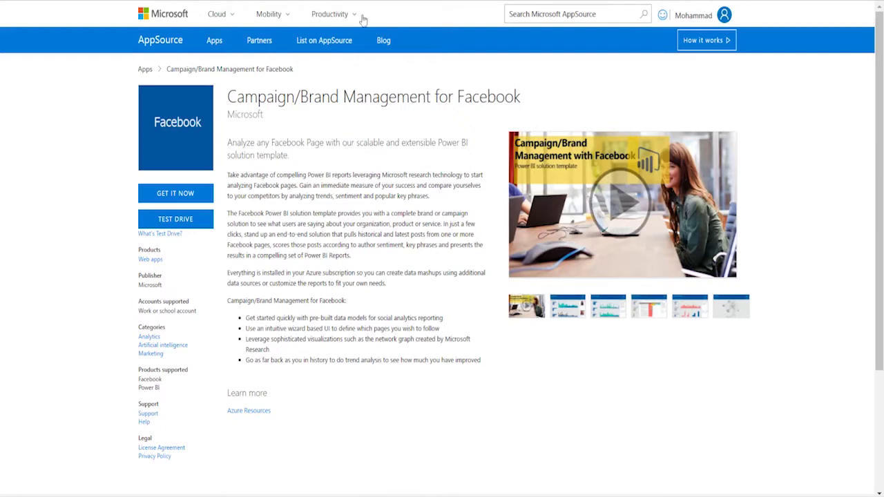
Get the Campaign/Brand Management for Facebook solution template from its AppSource listing.
left_click(176, 194)
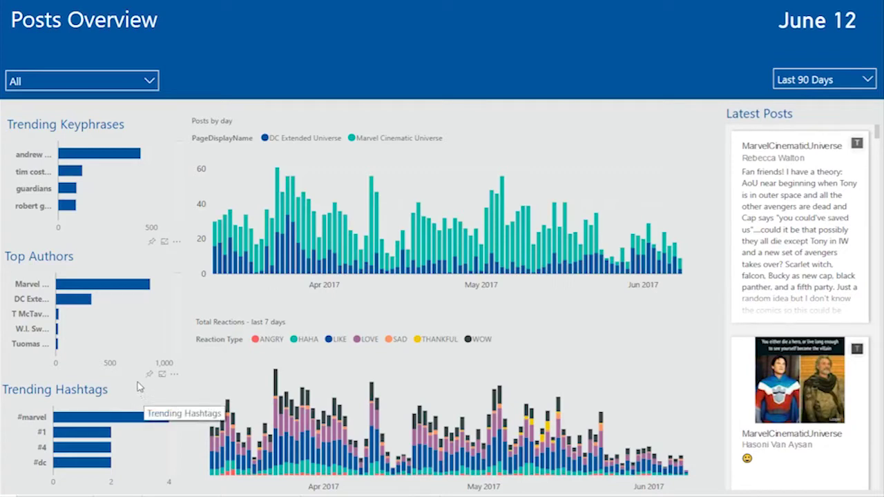
Filter Posts Overview to one top author and open their Guardians soundtrack post on Facebook.
left_click(57, 316)
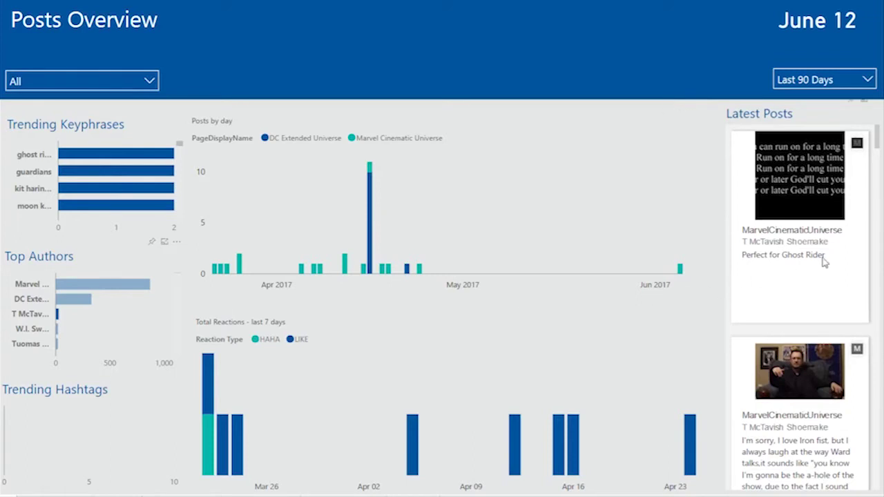
scroll(844, 252, "down", 8)
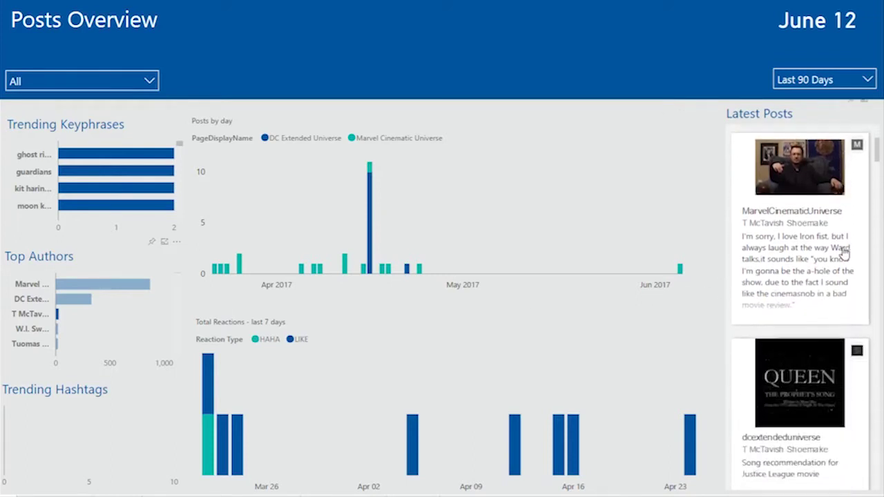
scroll(845, 253, "down", 2)
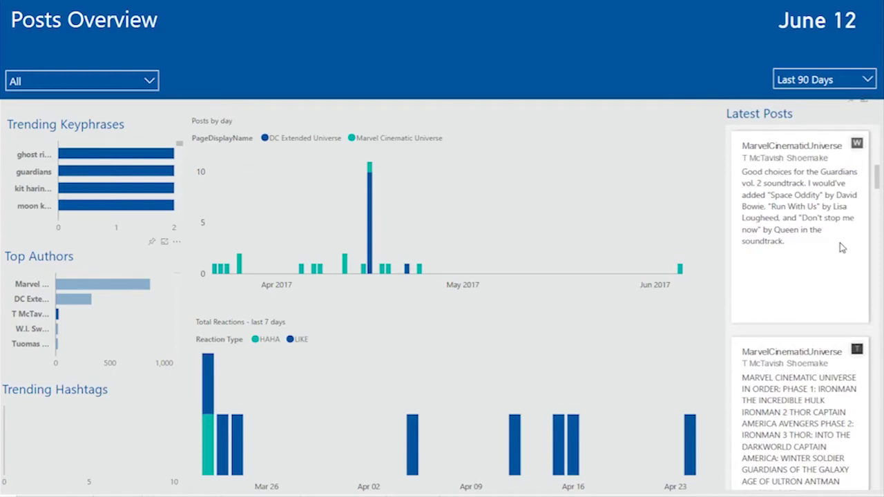
scroll(829, 158, "down", 2)
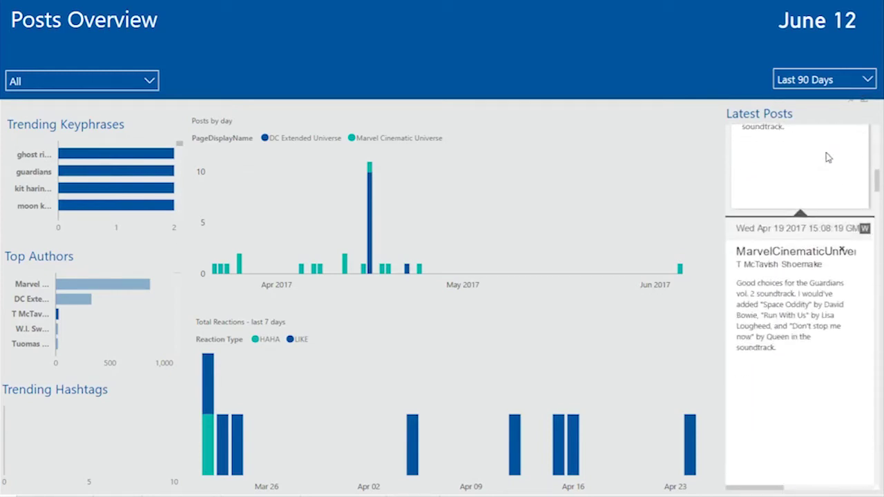
left_click(803, 229)
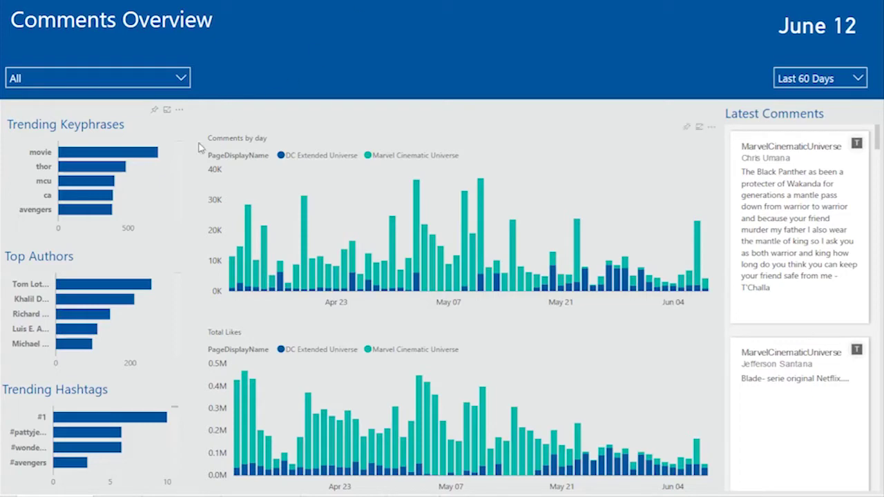
Filter Comments Overview to the avengers keyphrase and browse the matching latest comments.
left_click(95, 211)
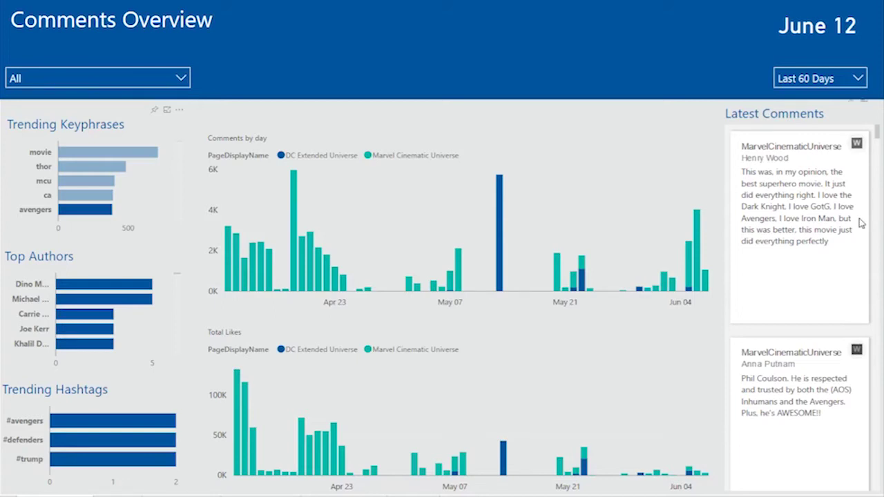
scroll(848, 218, "down", 10)
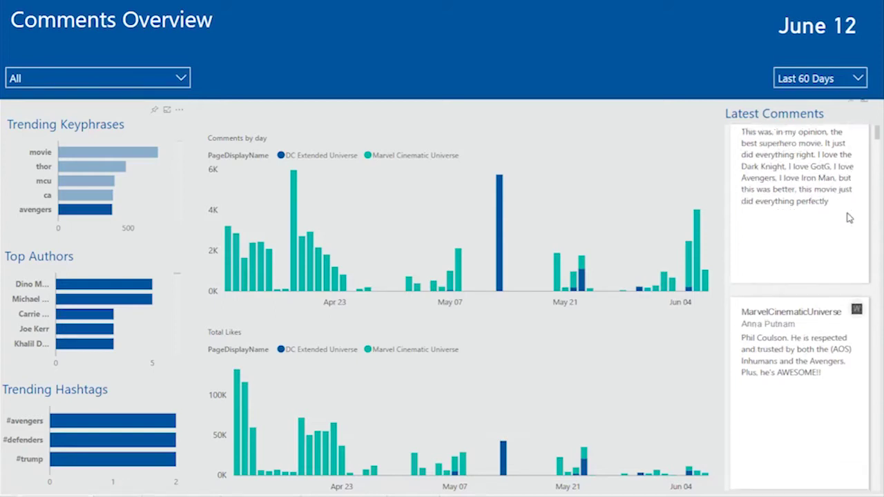
scroll(850, 217, "down", 6)
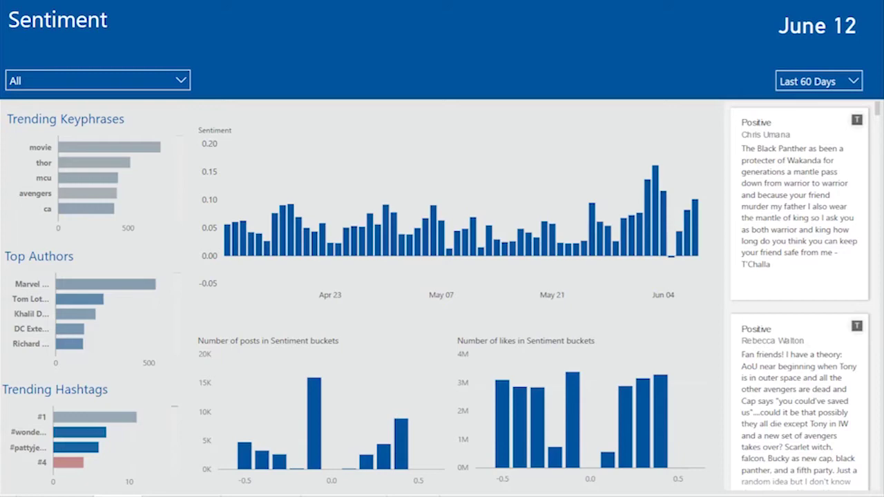
Limit the Sentiment page to Marvel Cinematic Universe and select the late-May negative-sentiment day.
left_click(177, 81)
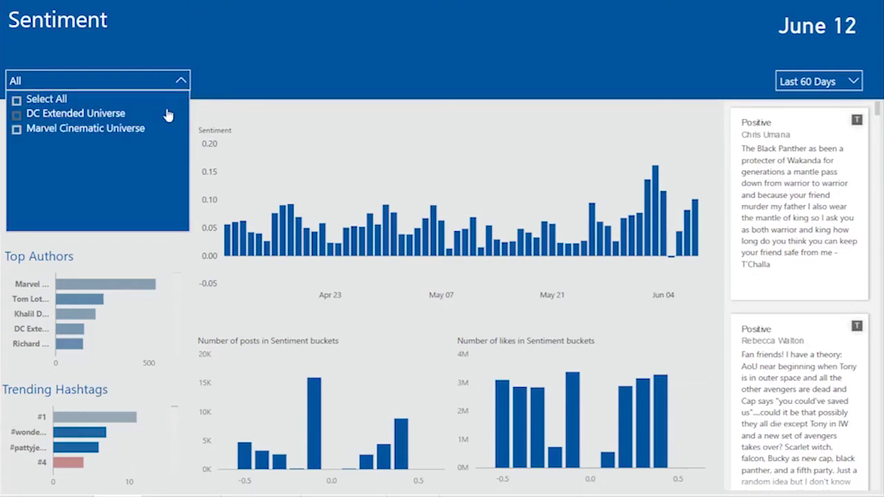
left_click(117, 131)
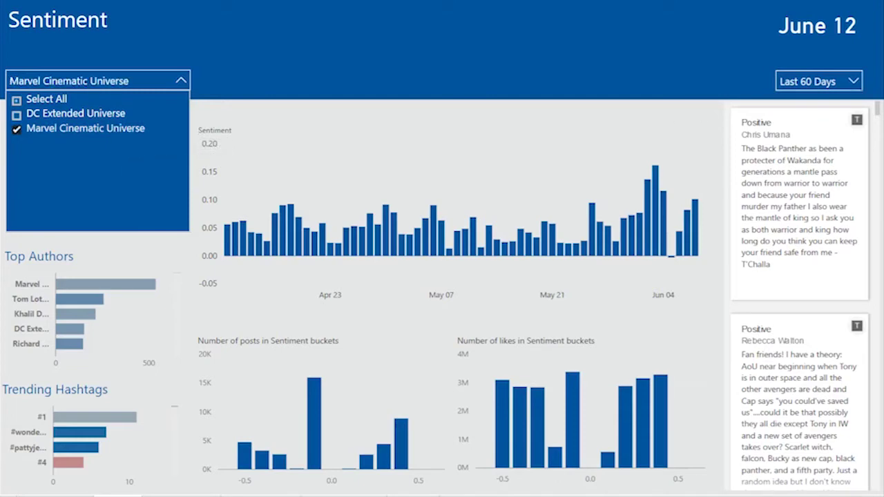
key("Escape")
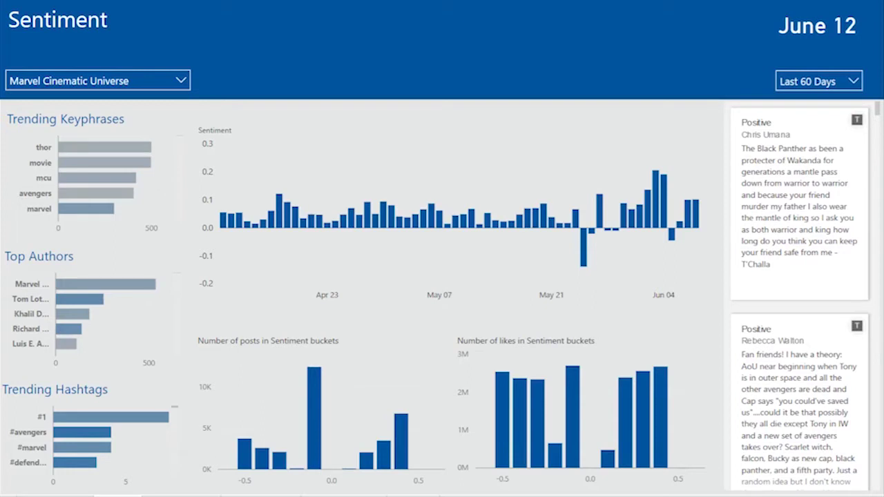
left_click(584, 255)
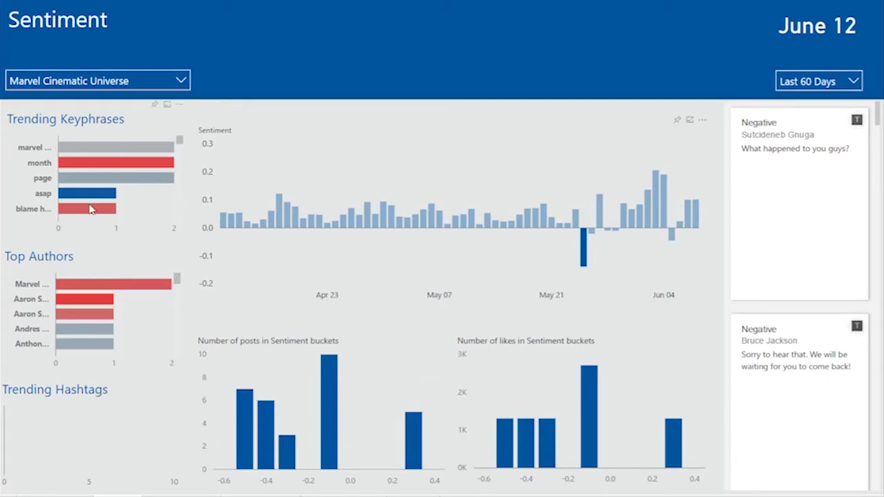
Scroll through the post list for the late-May negative-sentiment day.
mouse_move(91, 208)
scroll(876, 119, "down", 5)
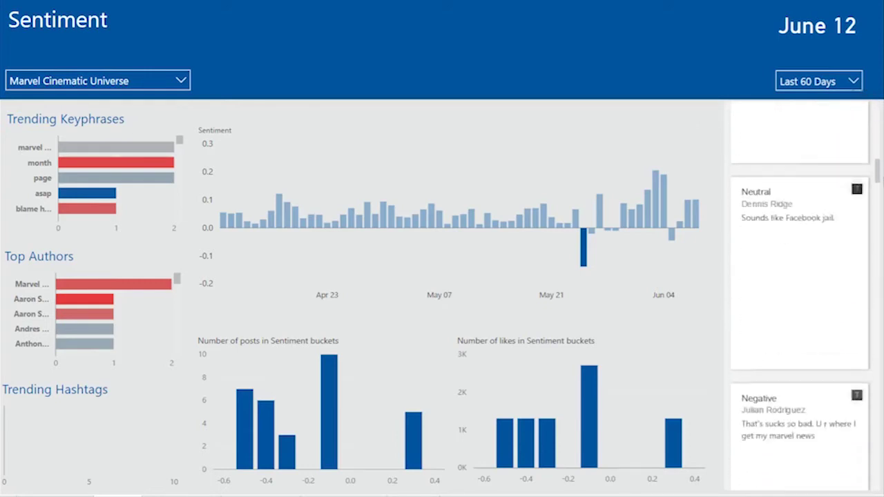
scroll(800, 297, "down", 15)
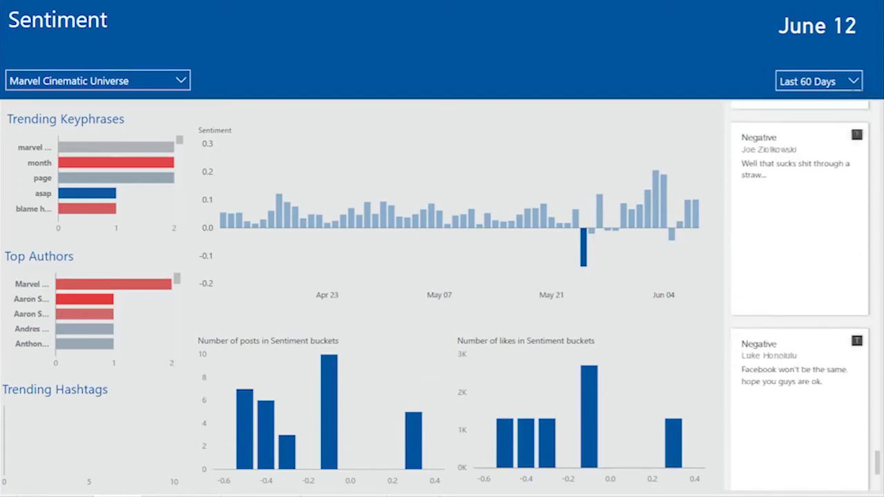
scroll(800, 297, "down", 4)
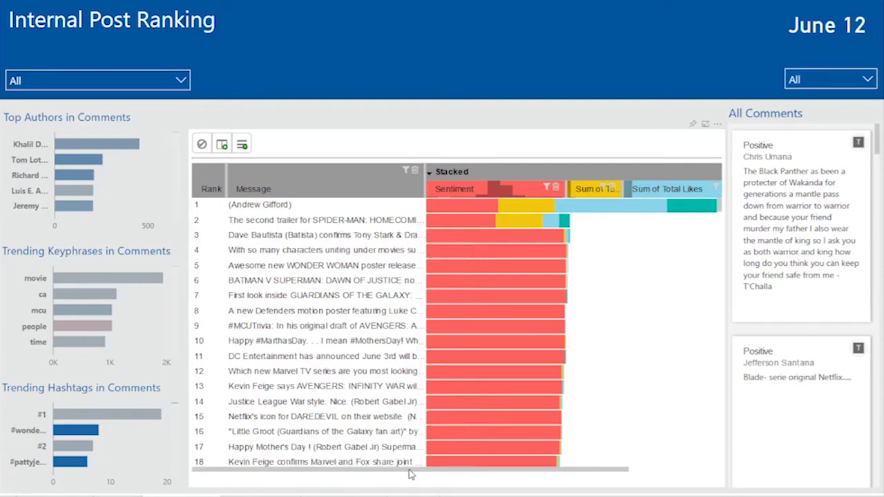
Change the Stacked ranking column's Sentiment weight from 5 to 10.
left_click_drag(412, 473, 474, 477)
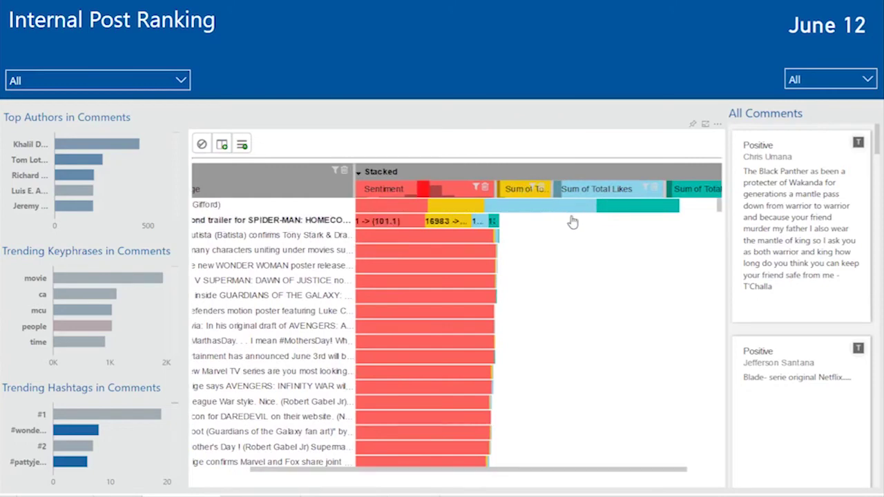
left_click_drag(664, 474, 703, 471)
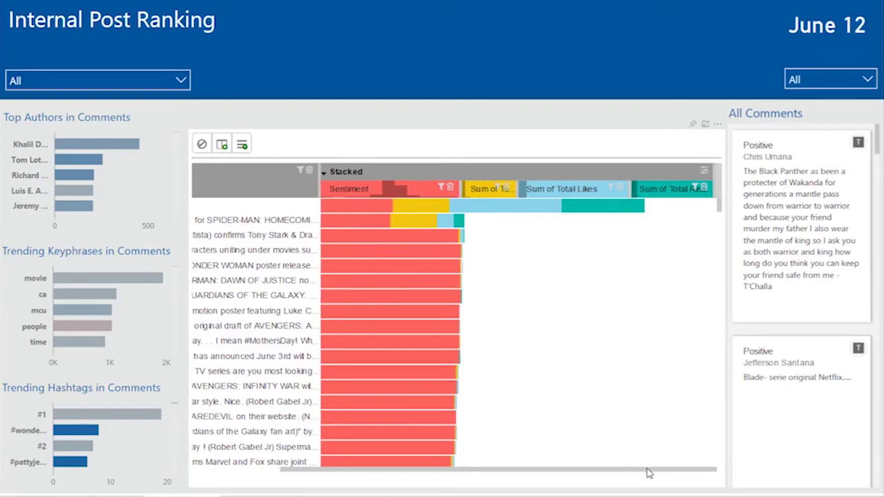
mouse_move(648, 472)
left_mouse_down()
mouse_move(579, 481)
mouse_move(658, 467)
left_mouse_up()
left_click(706, 171)
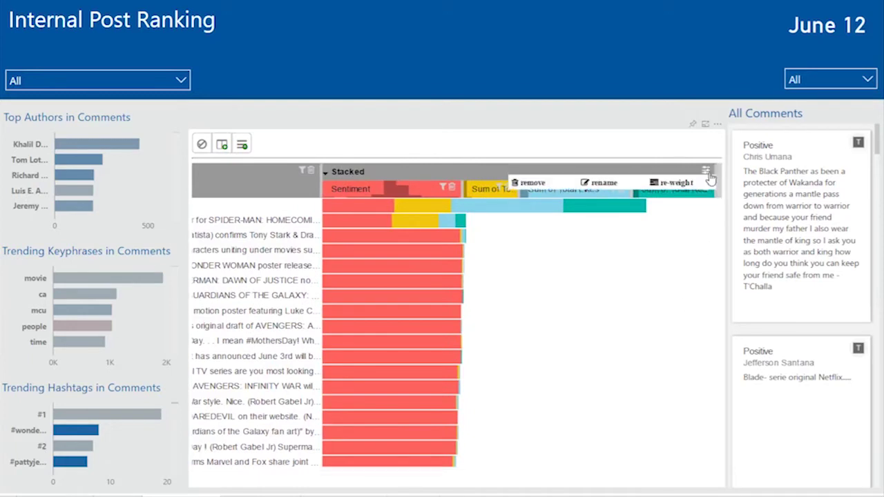
left_click(691, 184)
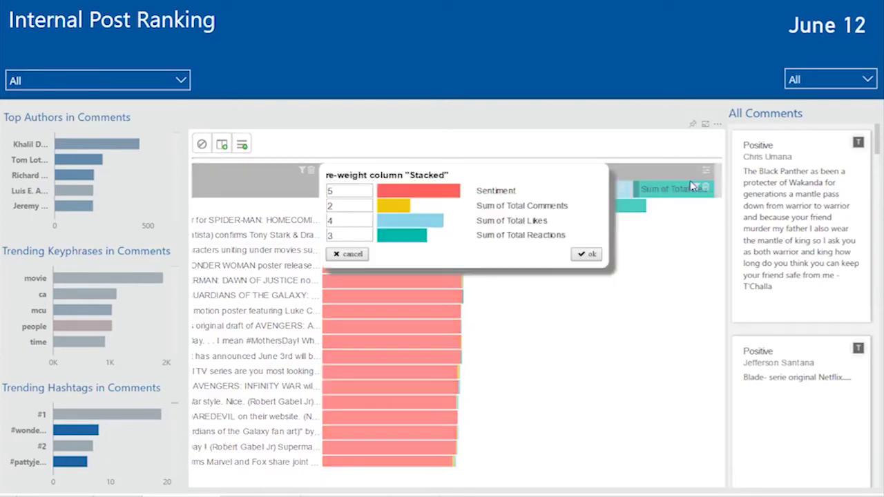
double_click(348, 190)
type("5")
key("BackSpace")
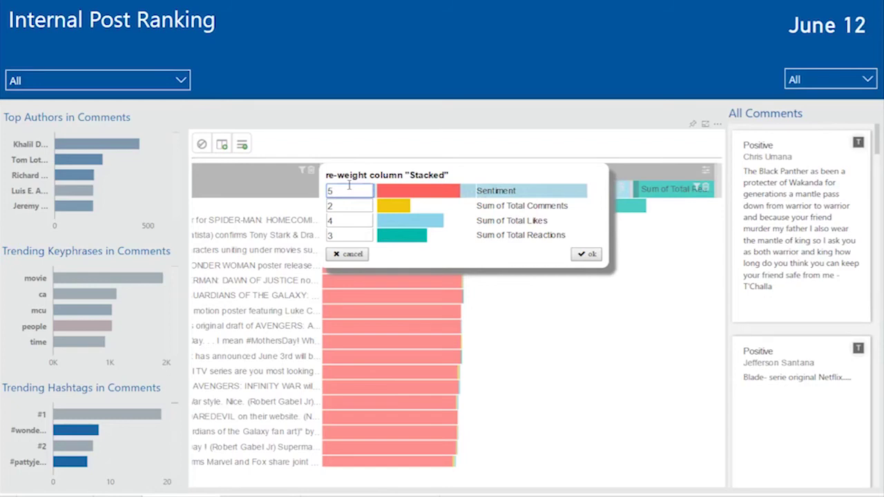
type("10")
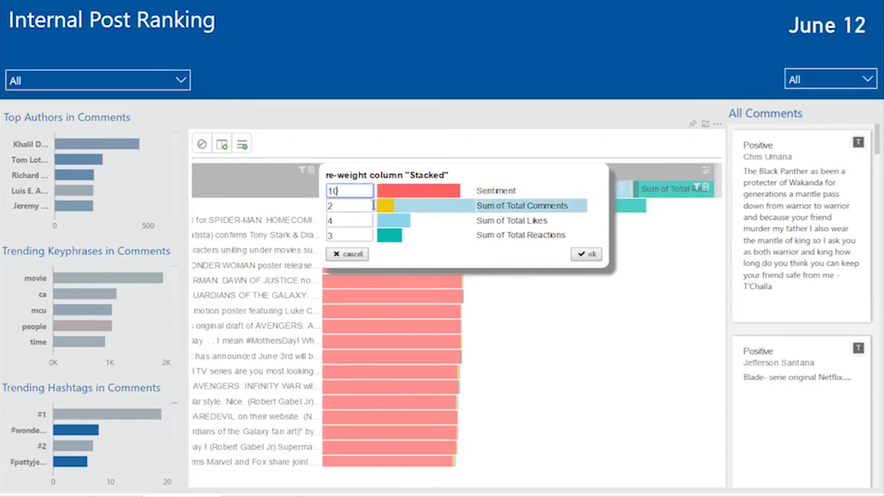
left_click(587, 254)
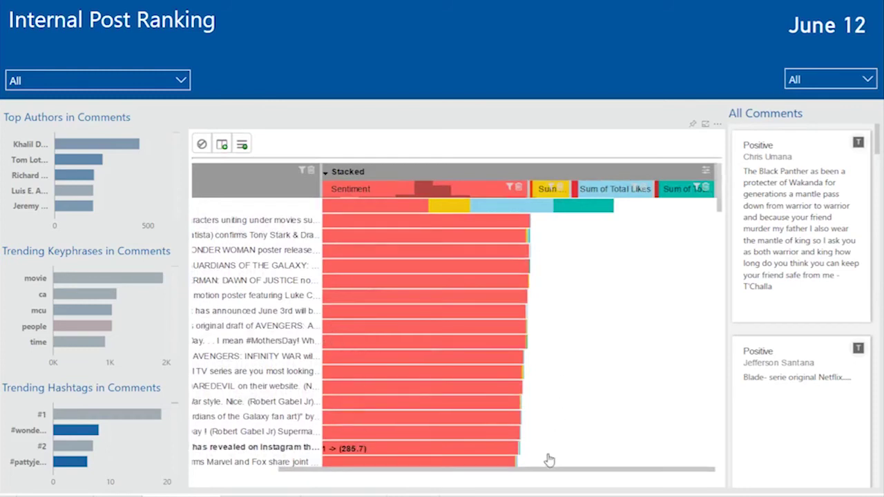
left_click_drag(548, 472, 436, 478)
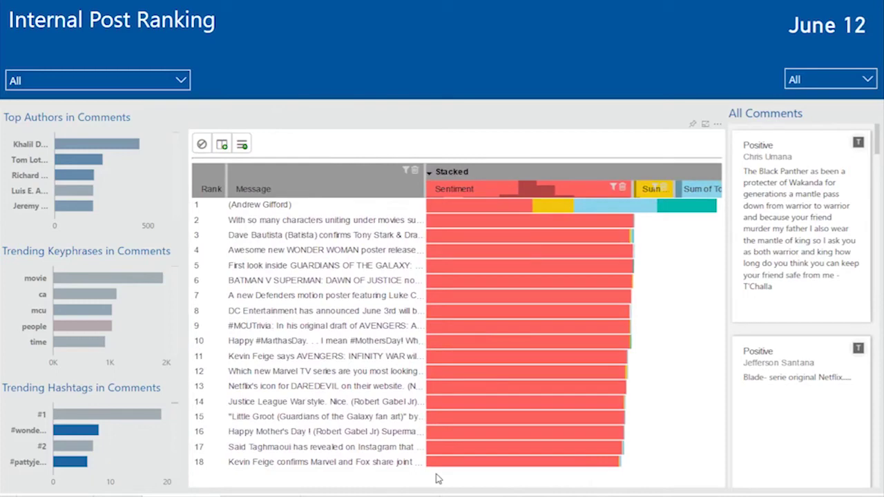
Cross-filter the report by the top-ranked post in row 1 and scroll its comments.
left_click(335, 210)
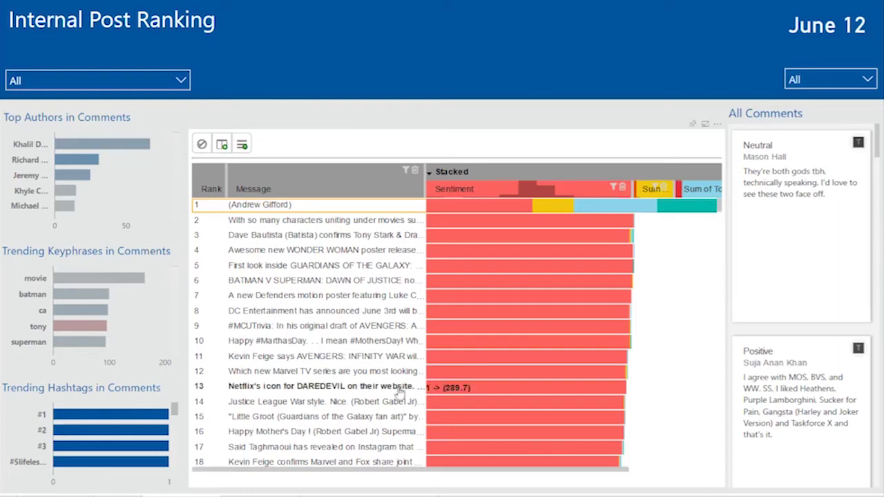
scroll(862, 171, "down", 1)
scroll(863, 171, "down", 5)
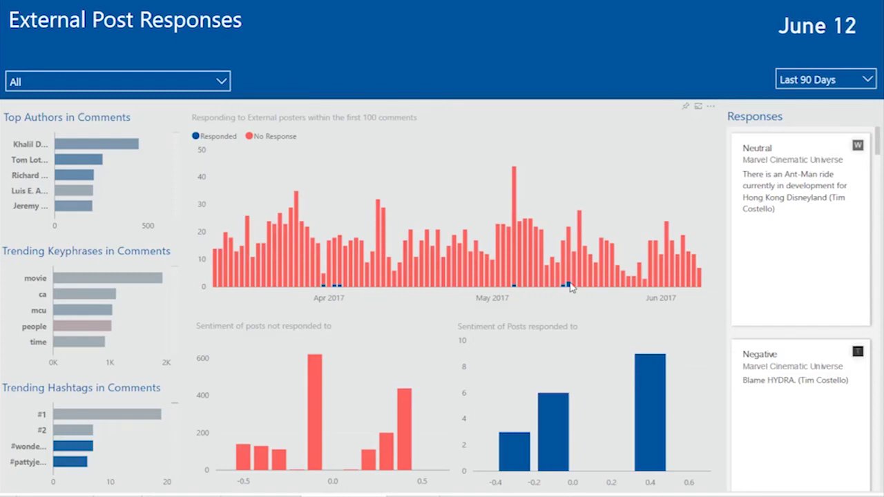
Cross-filter to the mid-May Responded posts, review them, then clear that filter.
mouse_move(570, 288)
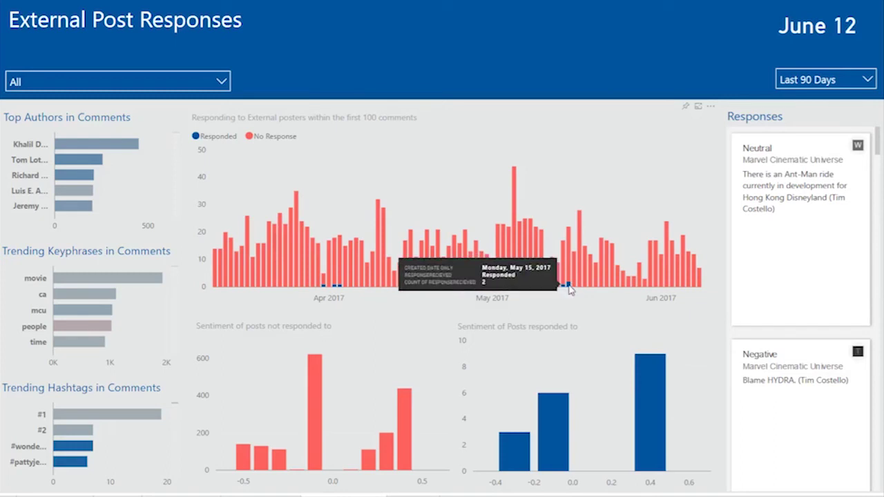
left_click(569, 285)
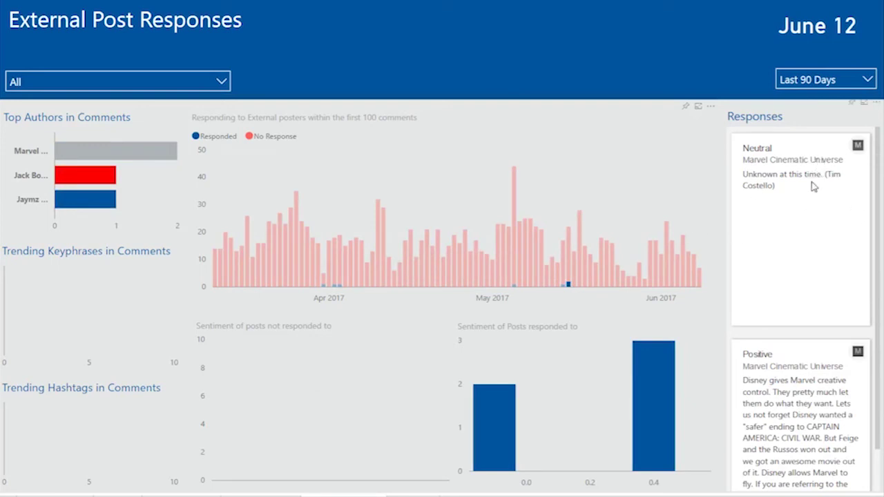
scroll(811, 185, "down", 1)
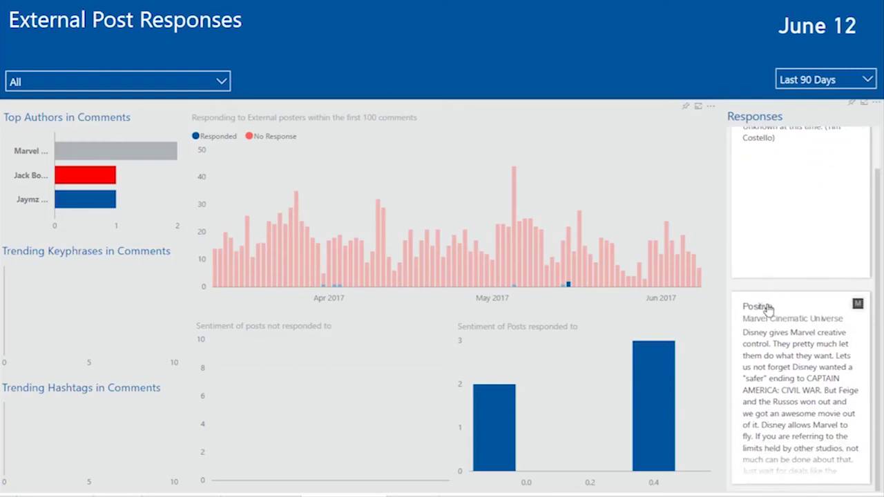
left_click(567, 286)
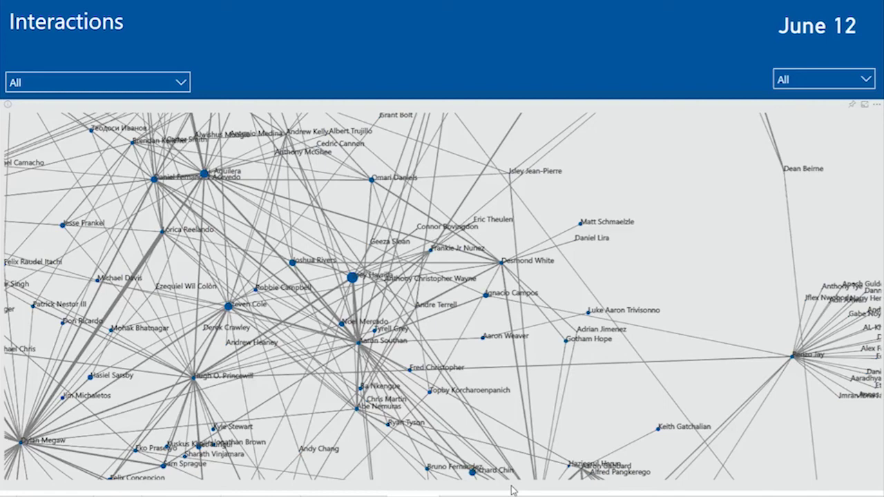
Zoom out the network graph and shift it upward to recentre the user web.
scroll(474, 359, "down", 5)
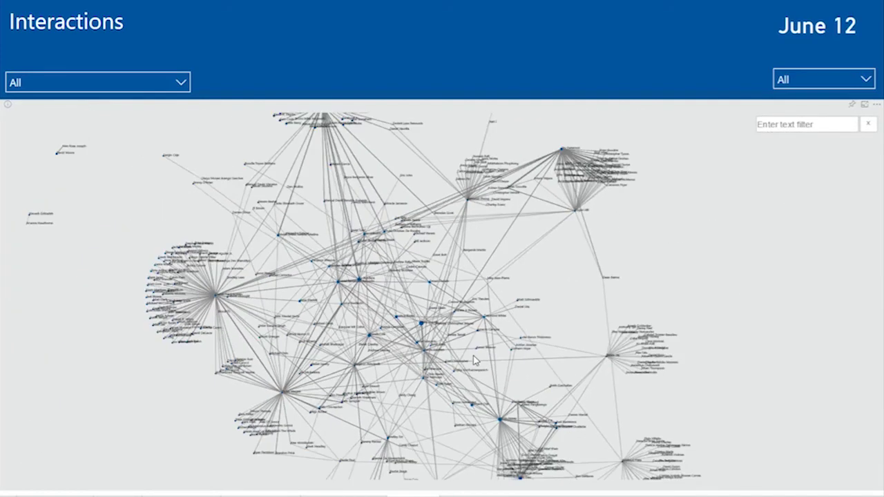
left_click_drag(651, 288, 636, 263)
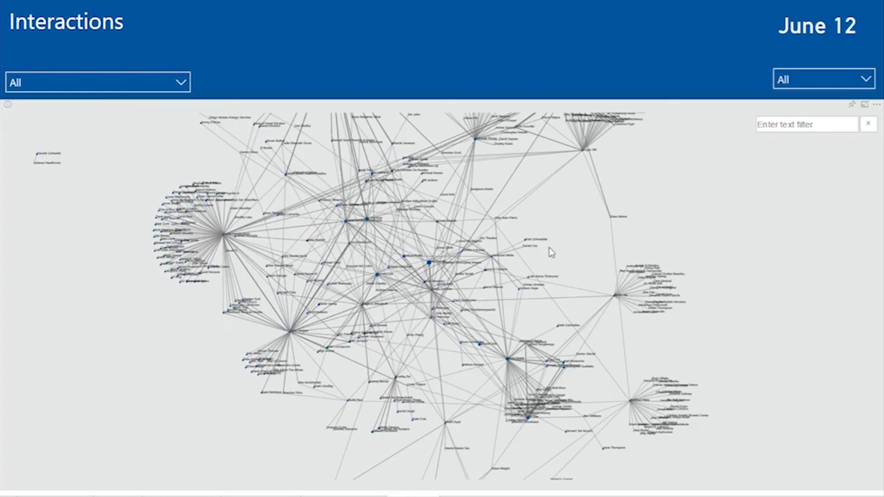
Tick DC Extended Universe in the brand slicer and choose Last 07 Days for time range.
left_click(181, 82)
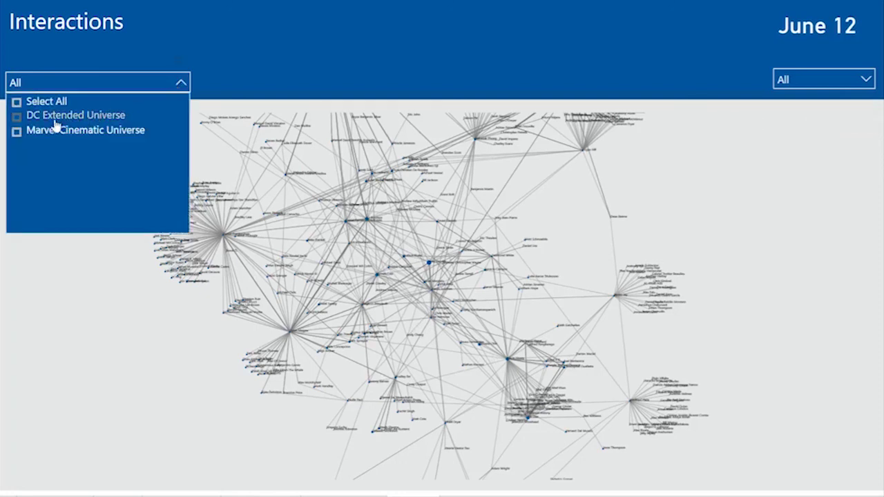
left_click(30, 115)
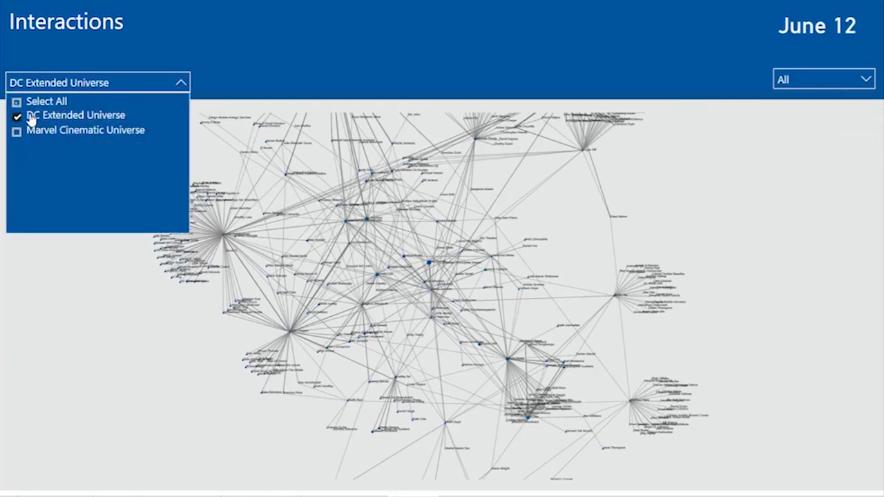
left_click(572, 51)
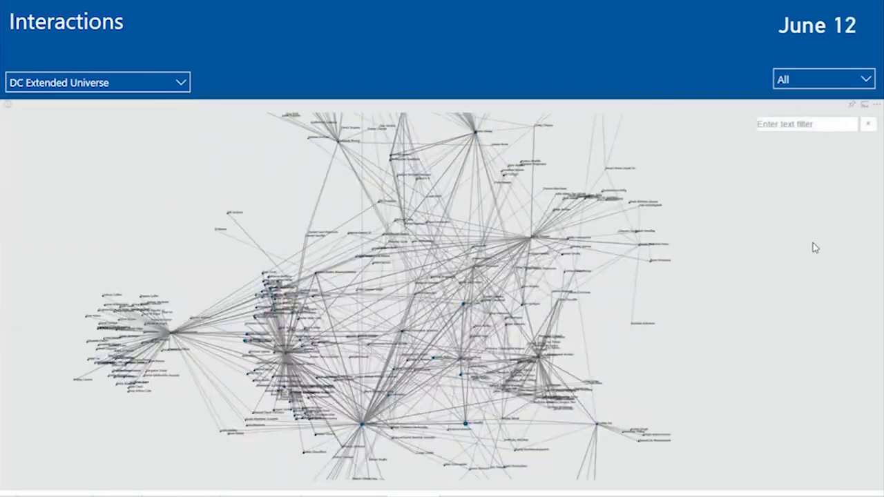
left_click(829, 82)
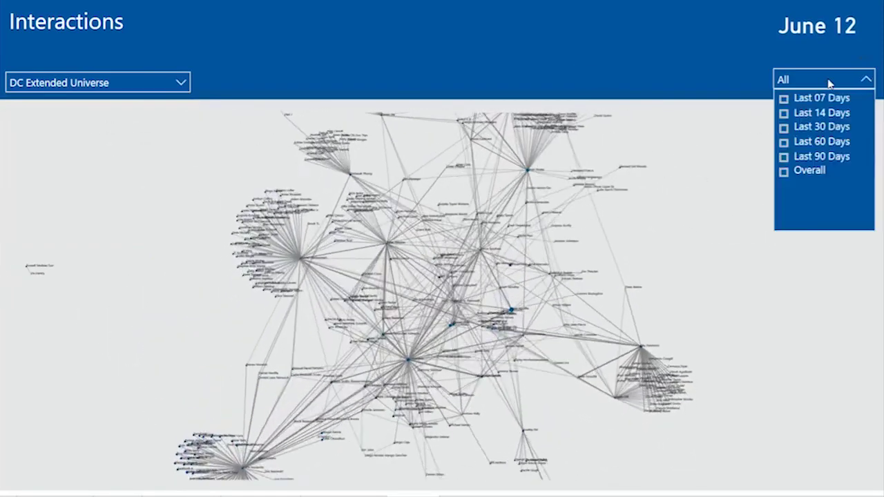
left_click(786, 98)
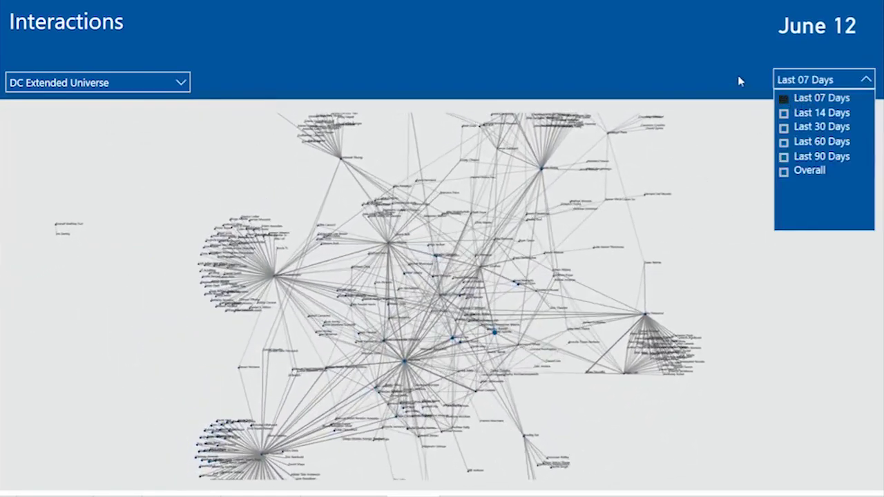
left_click(740, 81)
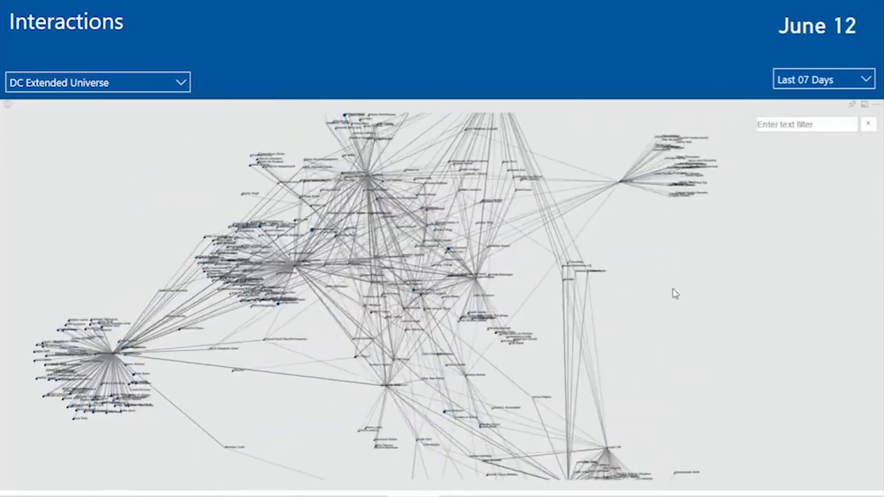